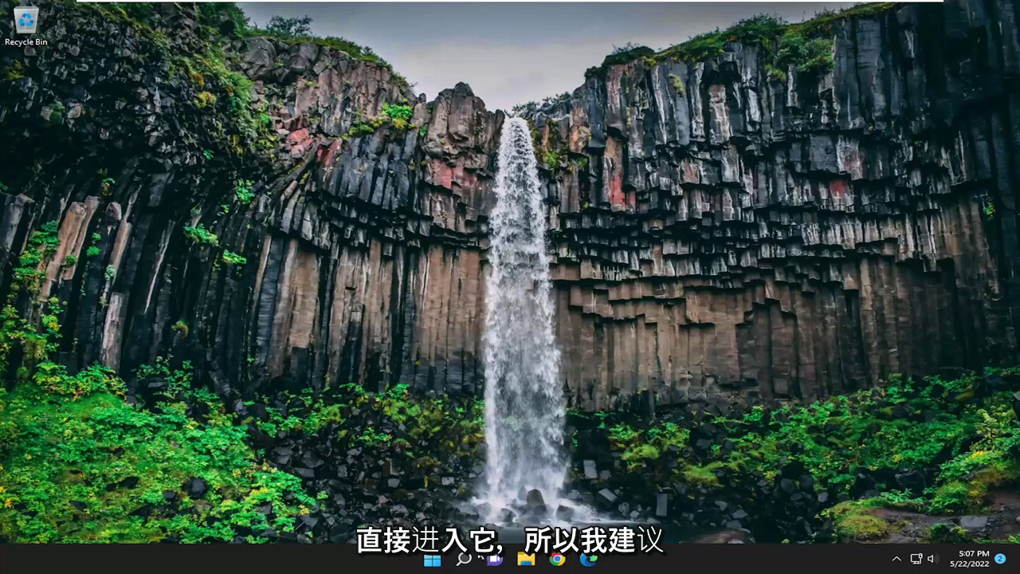
- Search 'troubleshoot' and go to Troubleshoot settings > Other troubleshooters
left_click(465, 560)
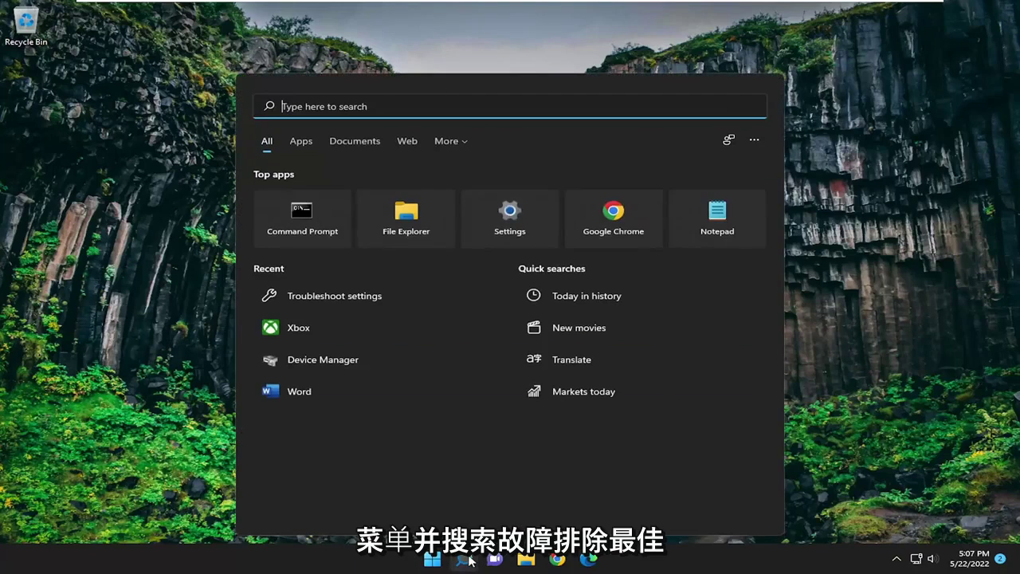
type("troubleshoot")
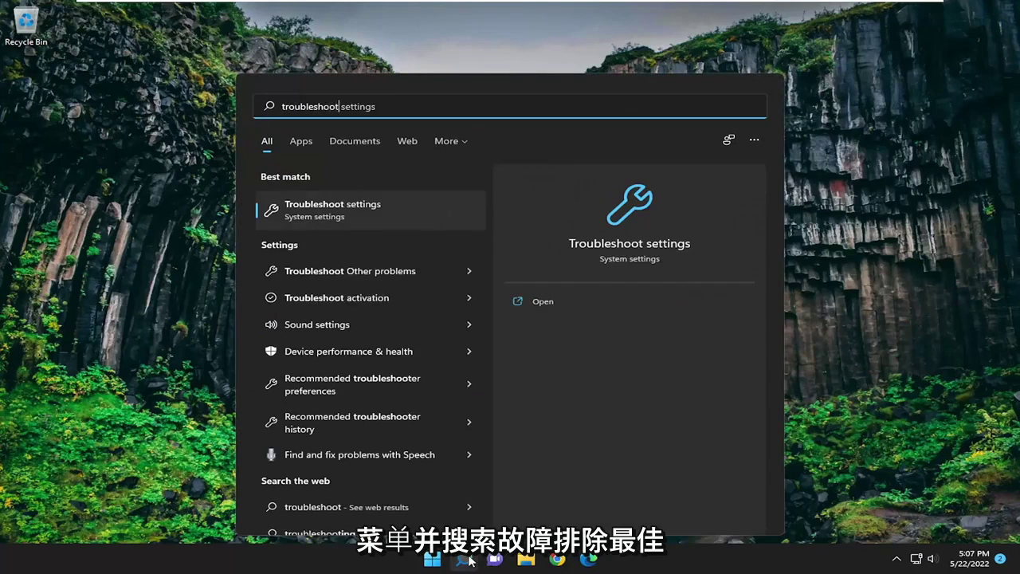
left_click(356, 210)
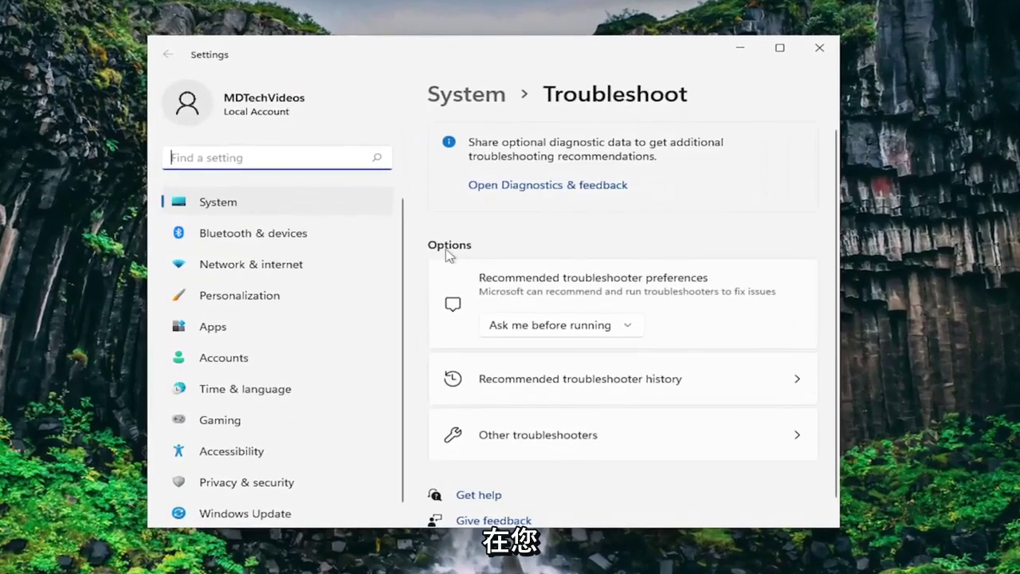
left_click(529, 438)
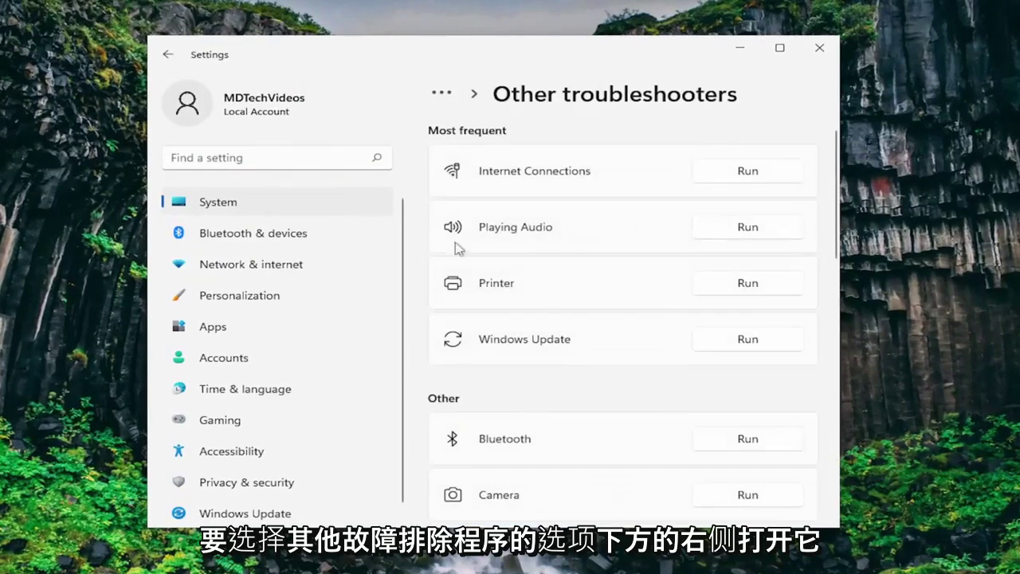
scroll(460, 364, "down", 3)
scroll(494, 303, "down", 7)
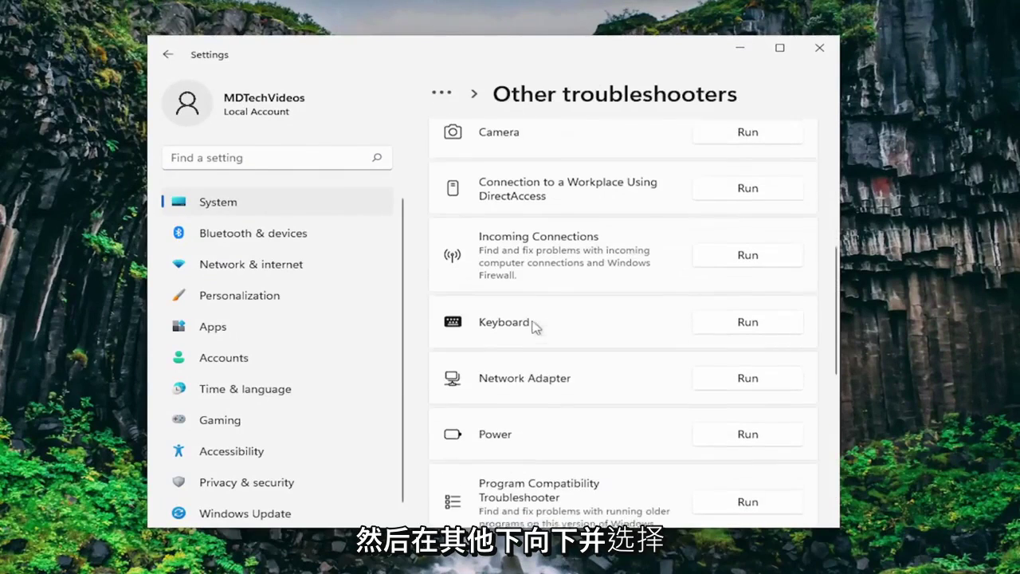
- Run the Network Adapter troubleshooter on all network adapters, checking google.com, then close it
left_click(748, 312)
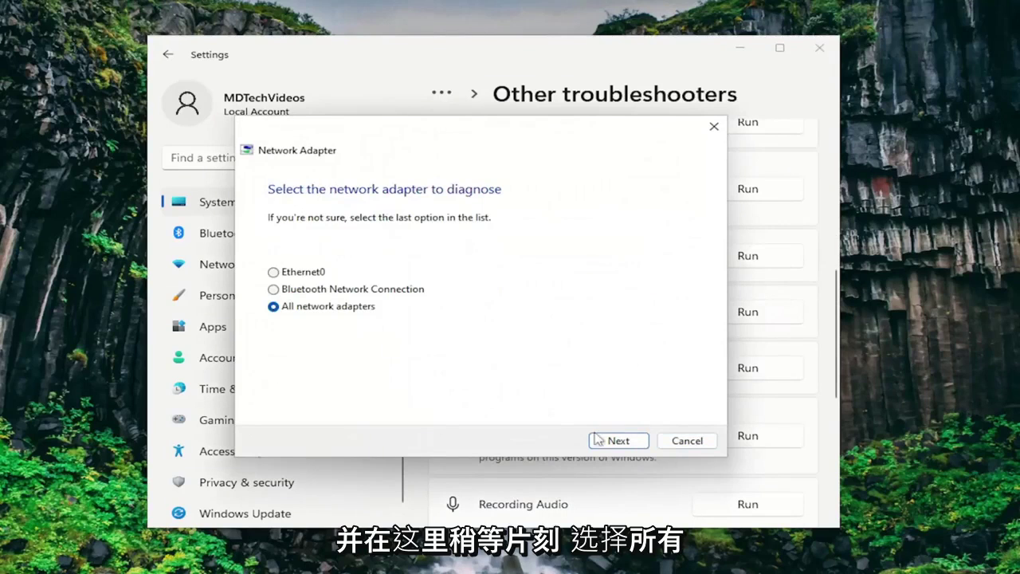
left_click(609, 436)
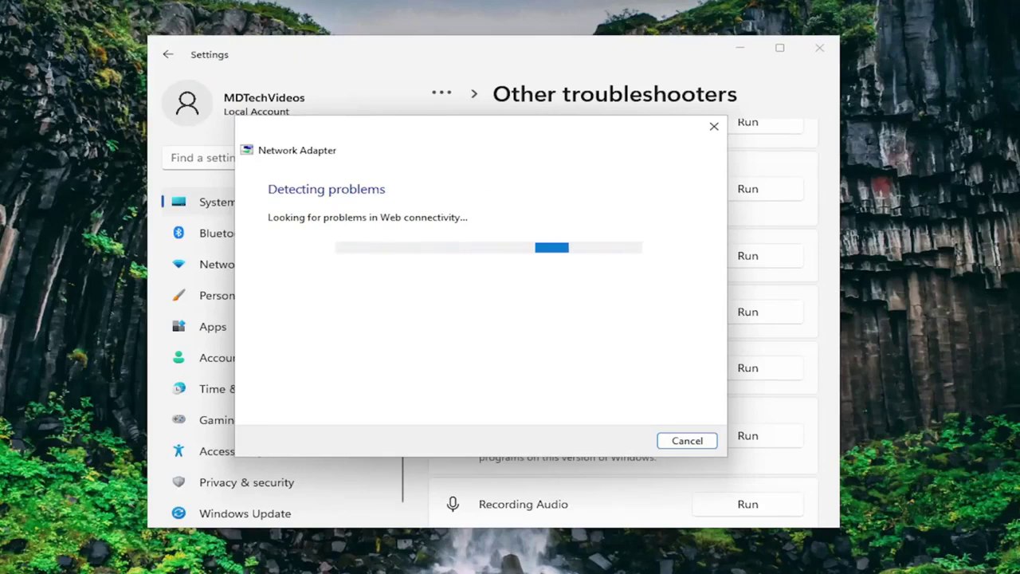
key("Return")
type("google.com")
key("Return")
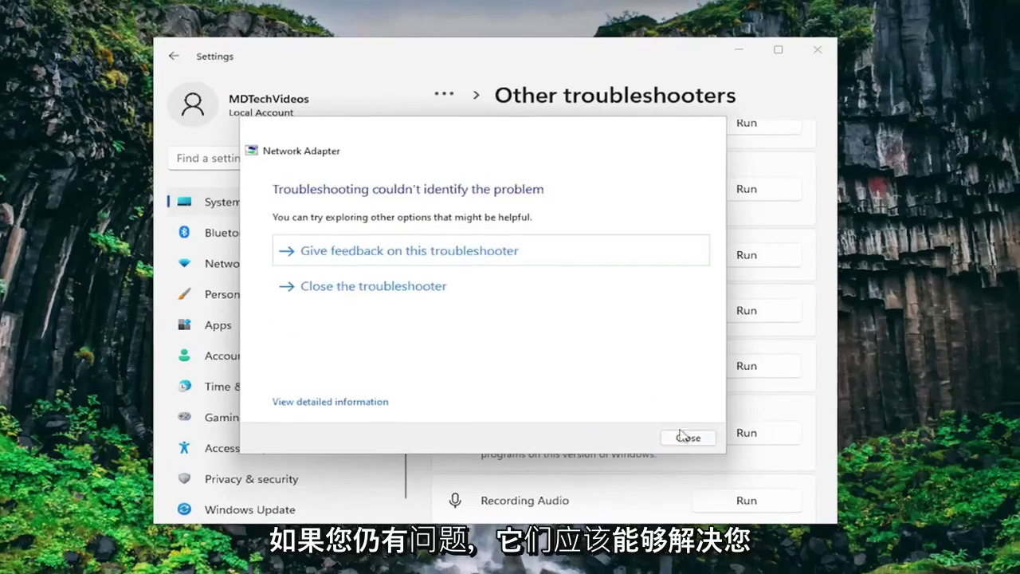
left_click(686, 440)
- Close Settings and launch Command Prompt as administrator
left_click(787, 76)
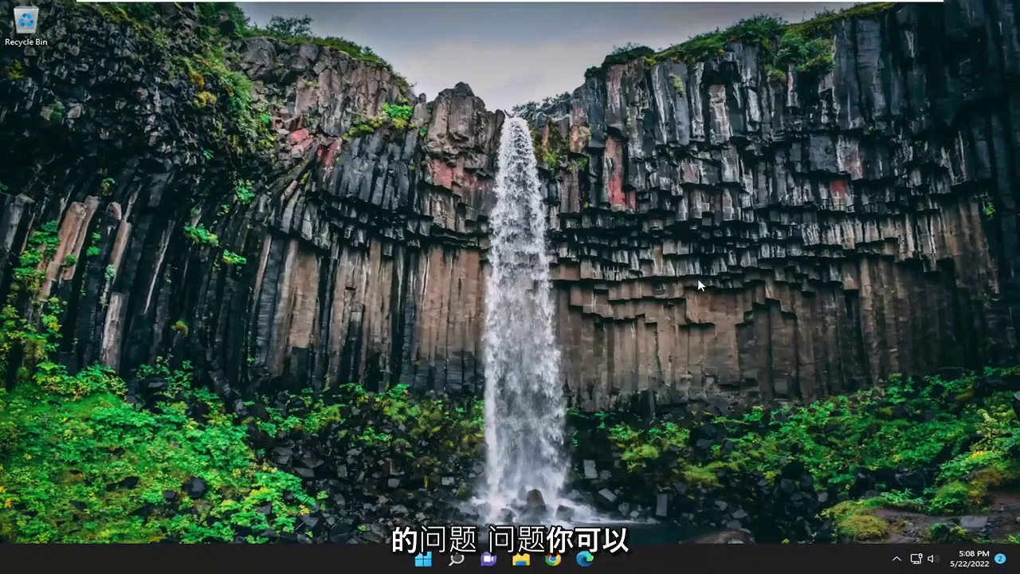
left_click(464, 560)
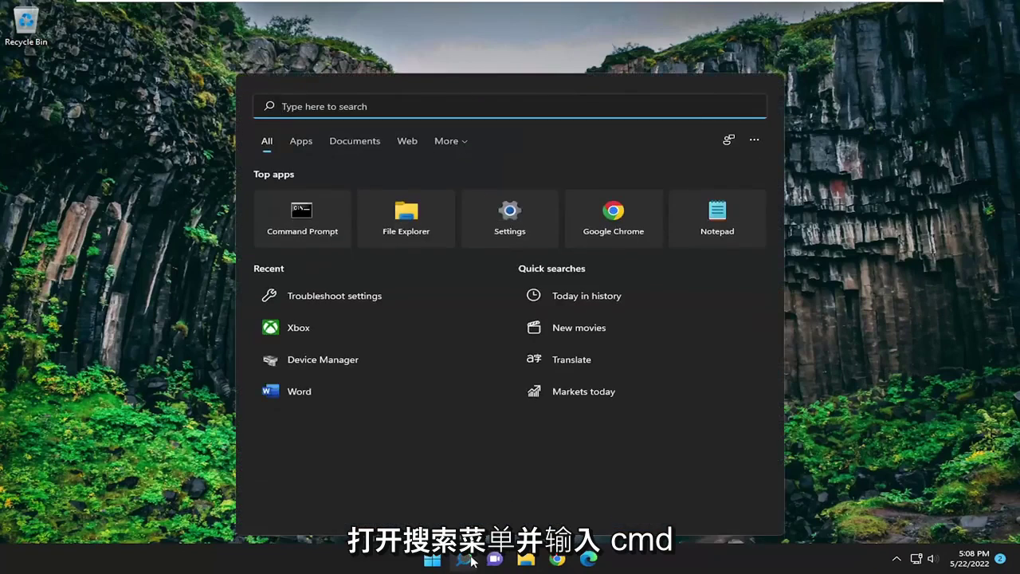
type("cmd")
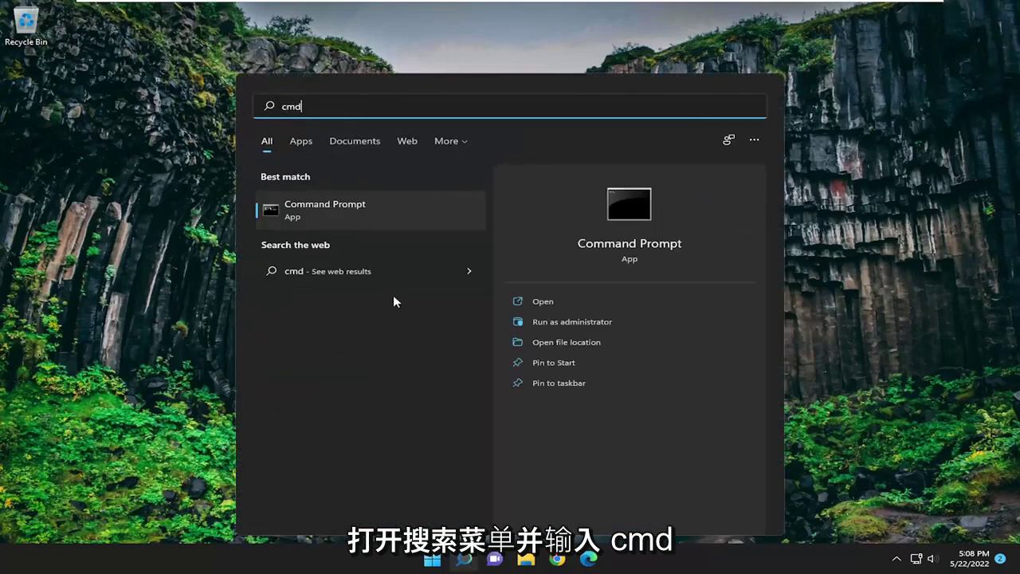
right_click(319, 209)
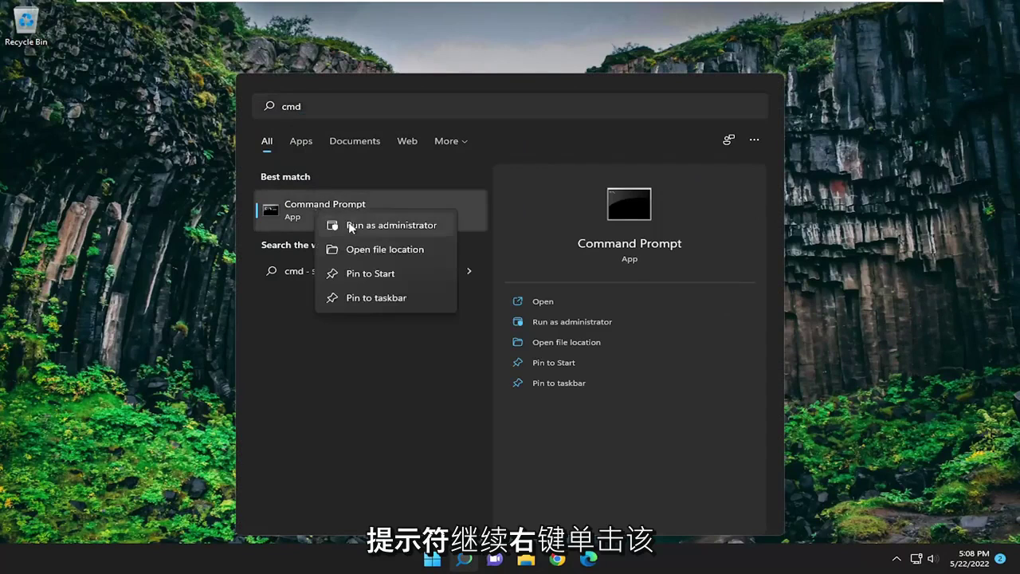
left_click(374, 429)
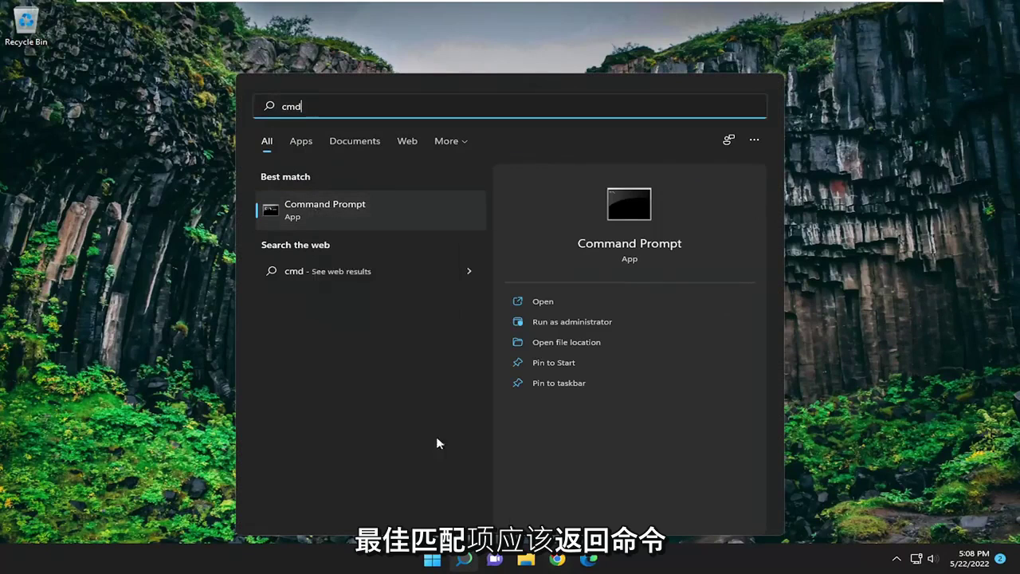
right_click(325, 208)
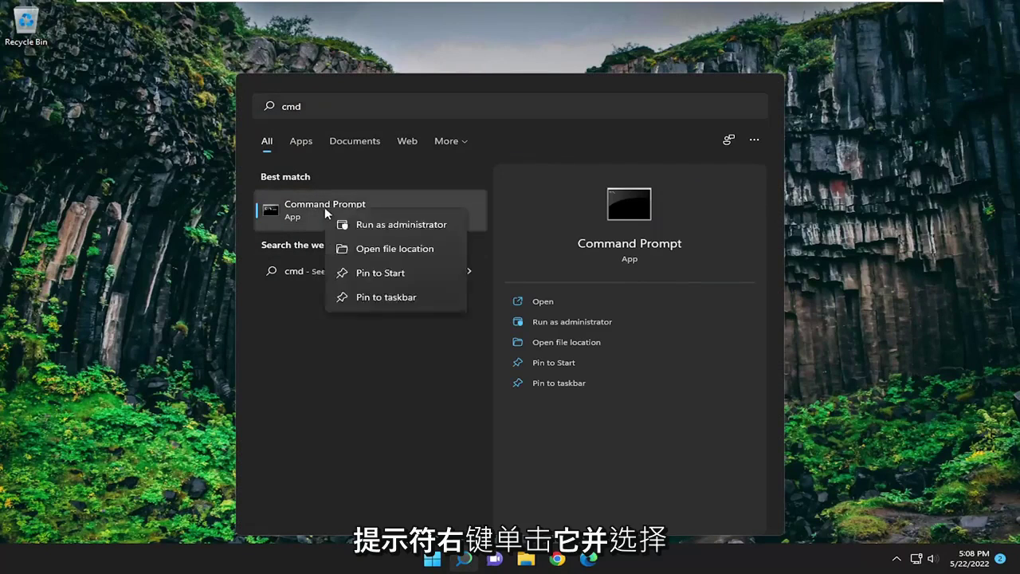
left_click(372, 225)
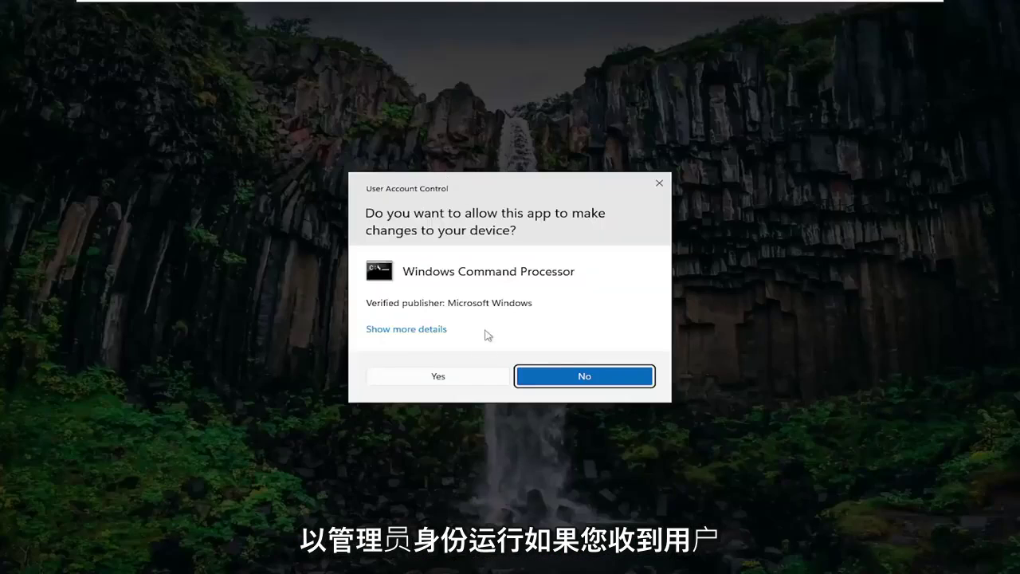
left_click(459, 378)
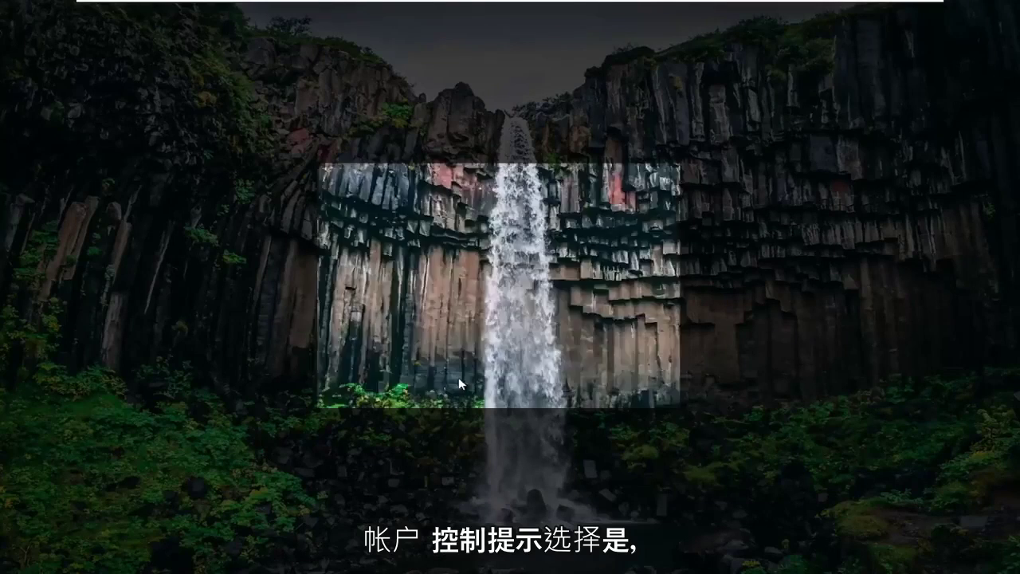
left_click_drag(373, 53, 491, 98)
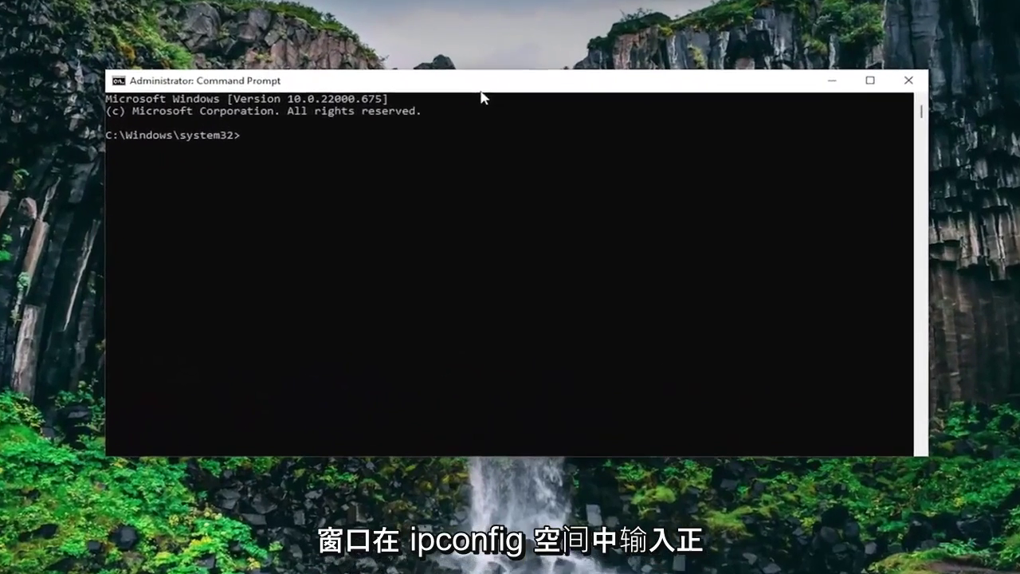
- Flush the DNS cache with ipconfig /flushdns, then run netsh winsock reset
type("ipco")
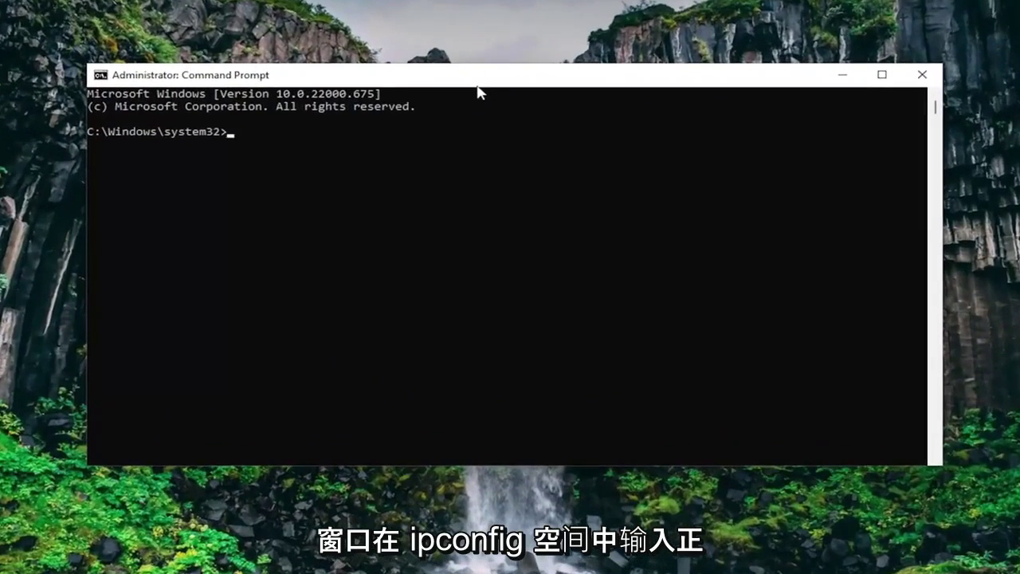
type("nfig /flus")
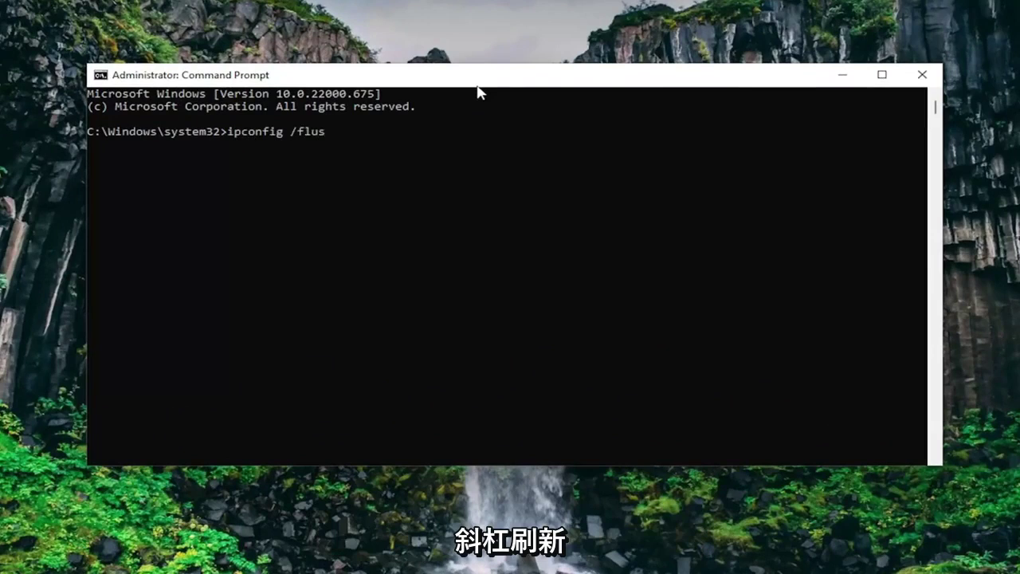
type("hdns")
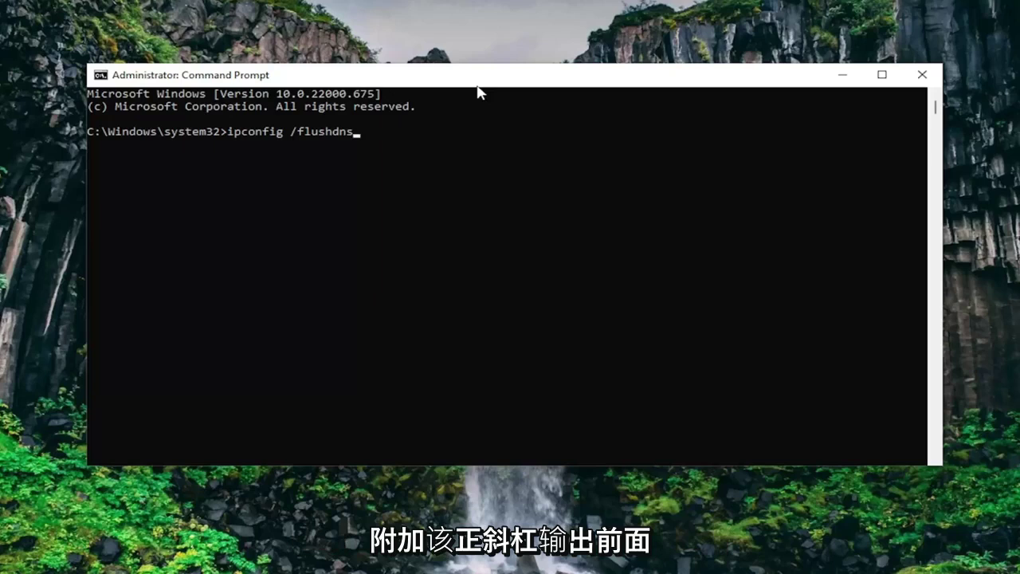
key("Return")
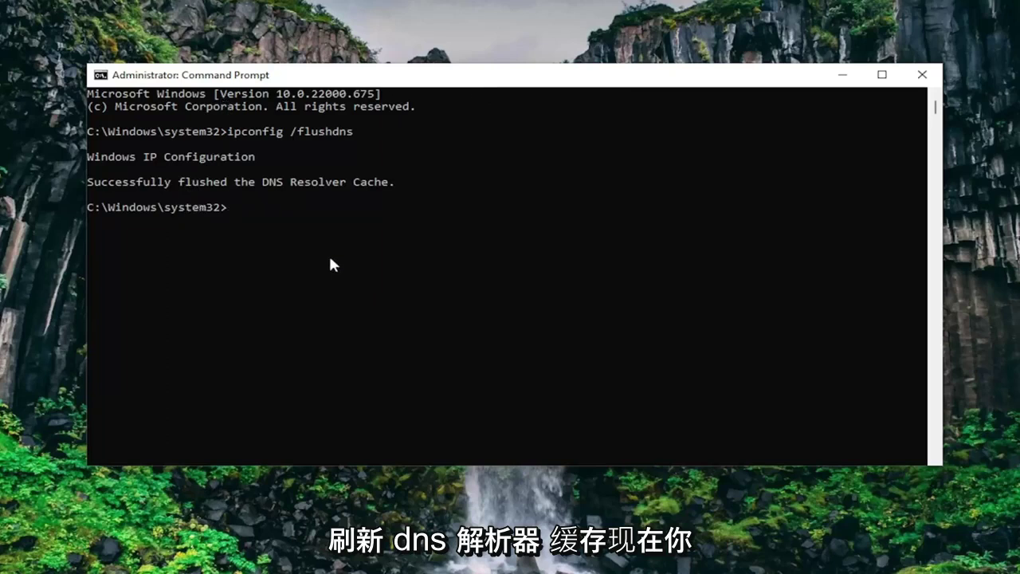
type("net")
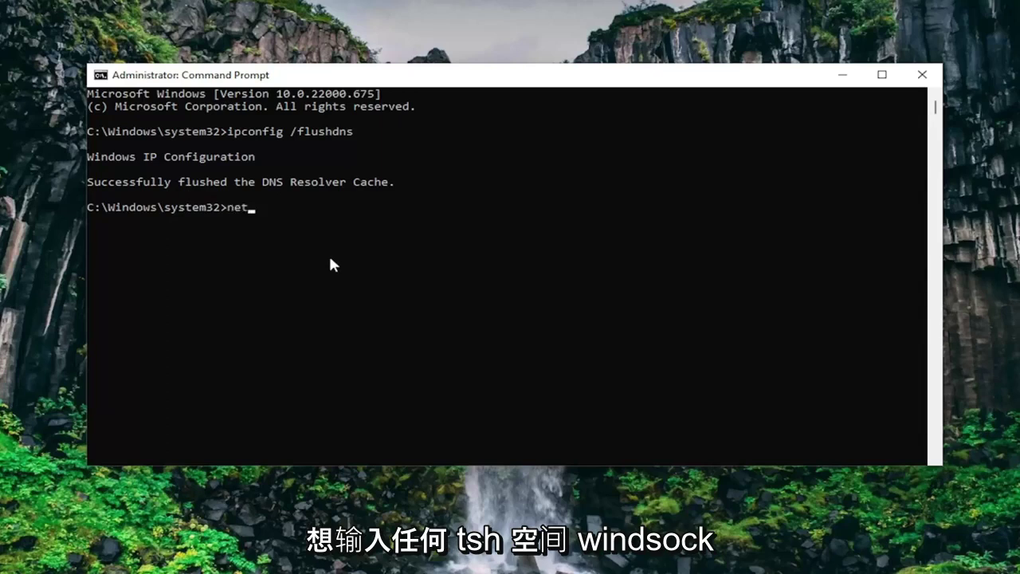
type("sh winsock reset")
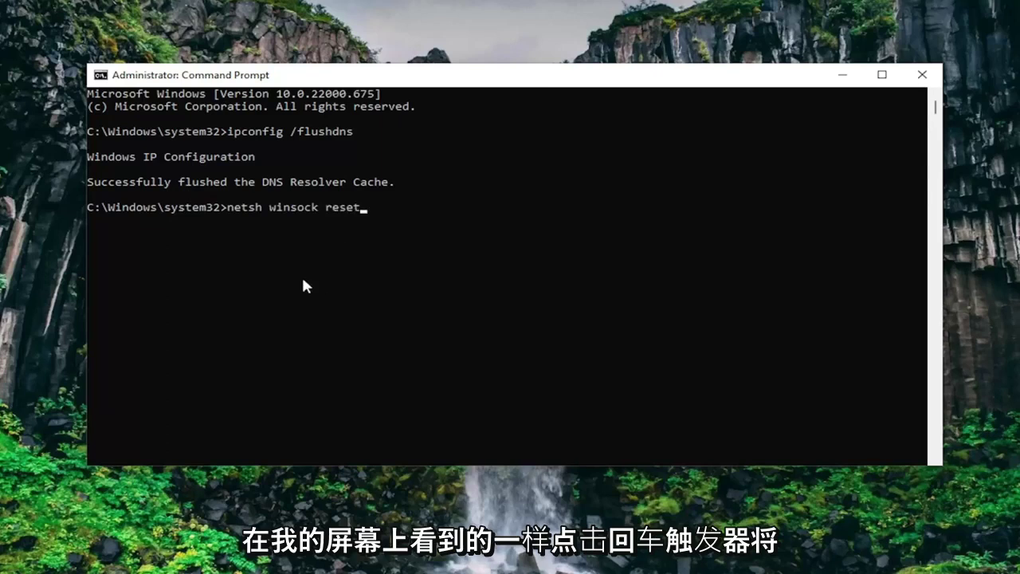
key("Return")
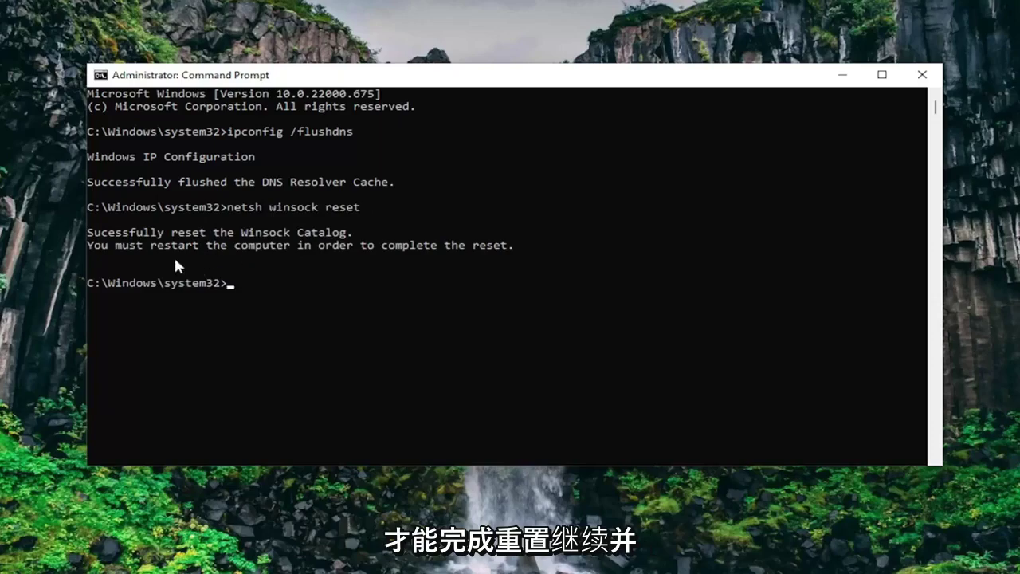
- Close Command Prompt and choose Restart from the Start button's quick menu
left_click(921, 75)
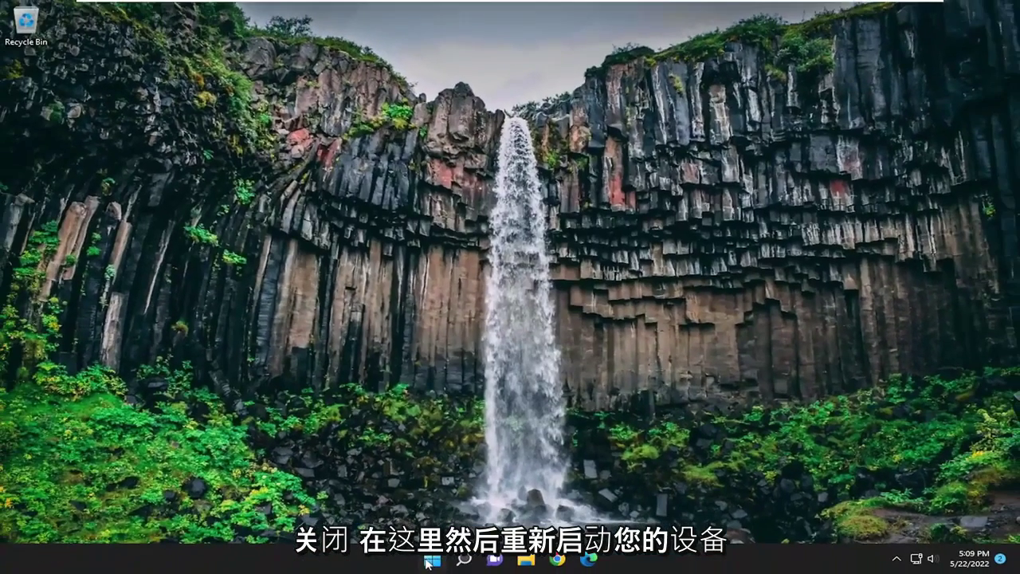
right_click(432, 561)
mouse_move(411, 511)
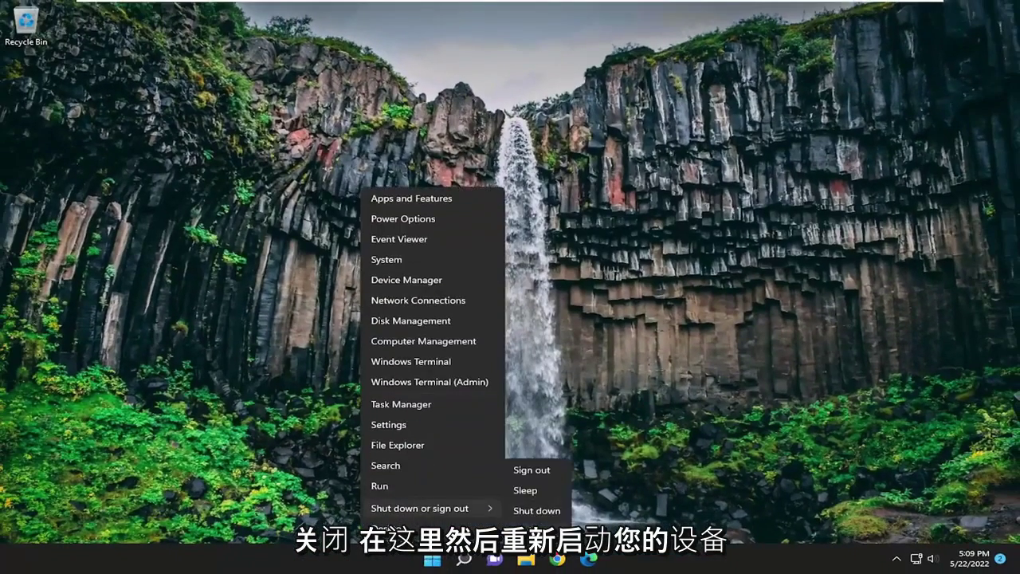
left_click(528, 528)
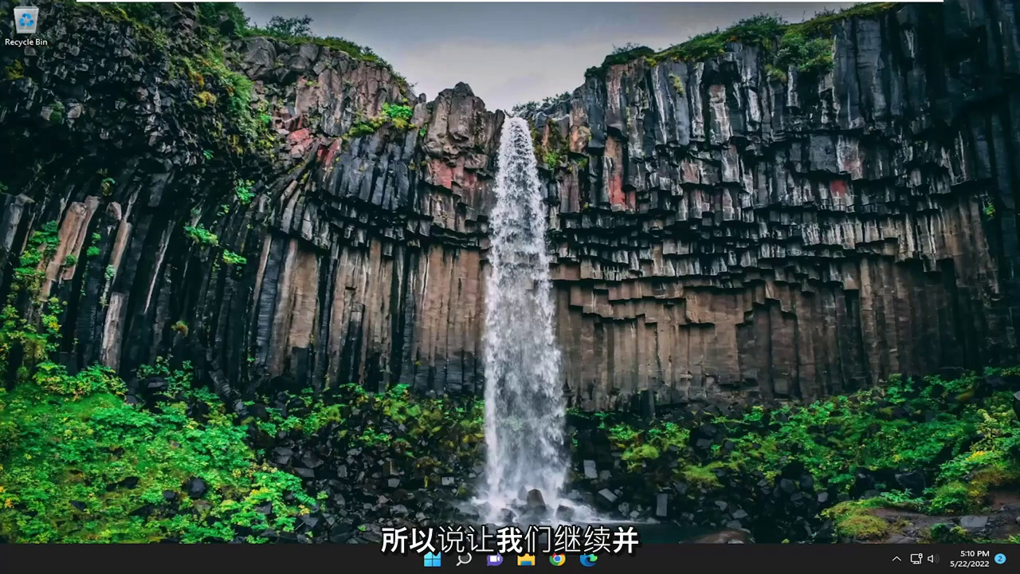
- Go to Settings > Network & internet > Advanced network settings > Network reset
left_click(463, 561)
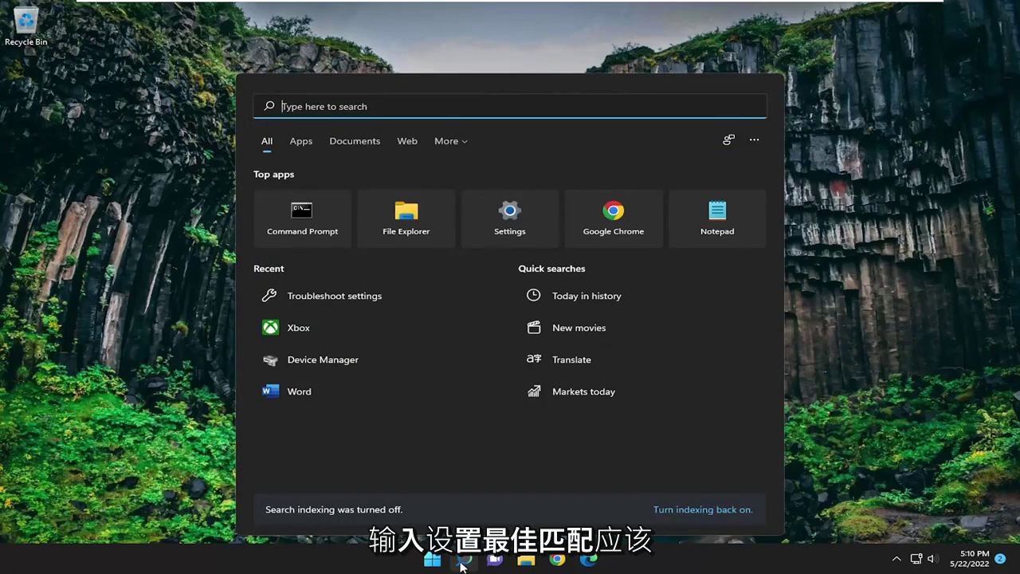
type("settings")
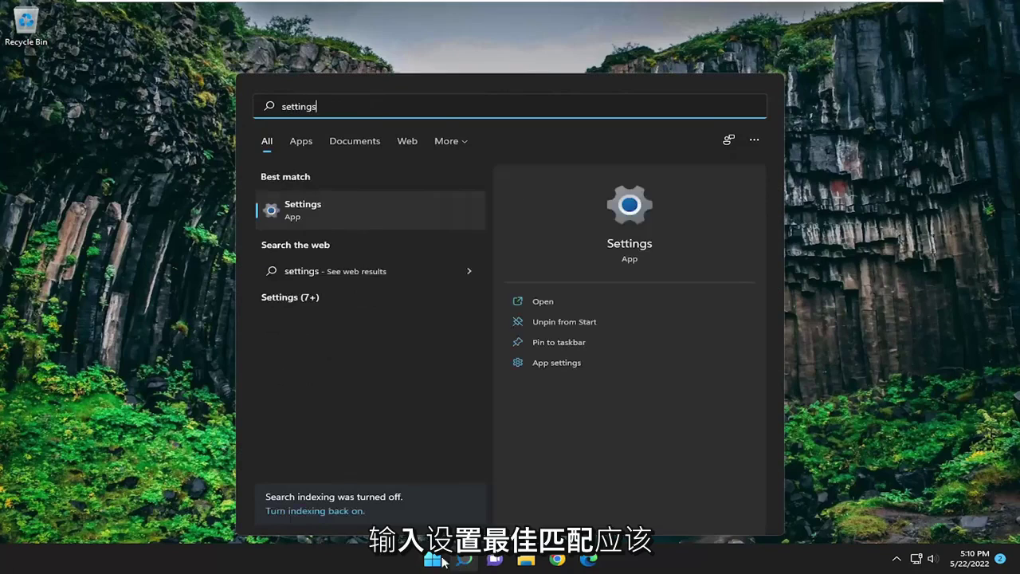
left_click(319, 208)
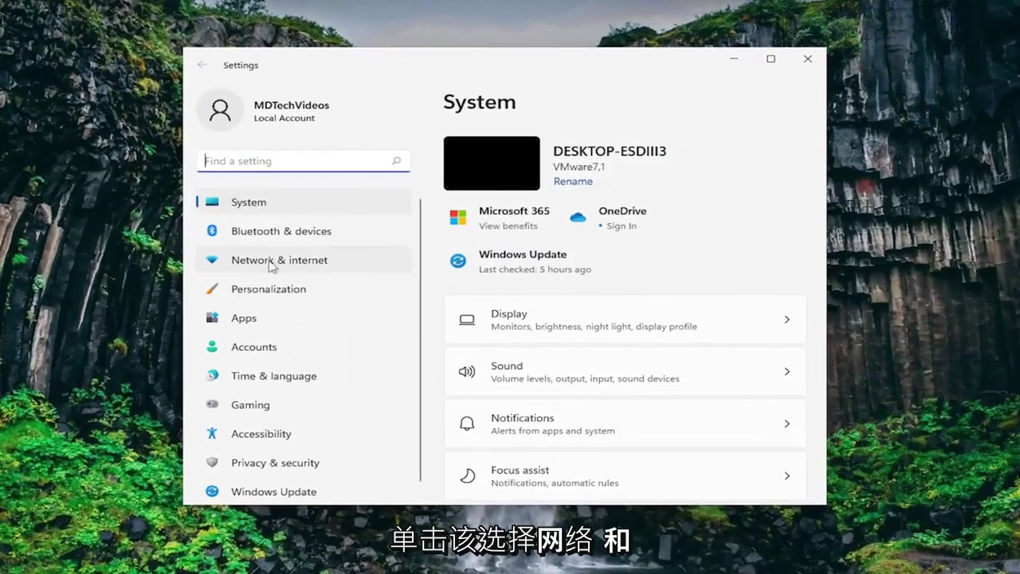
left_click(279, 265)
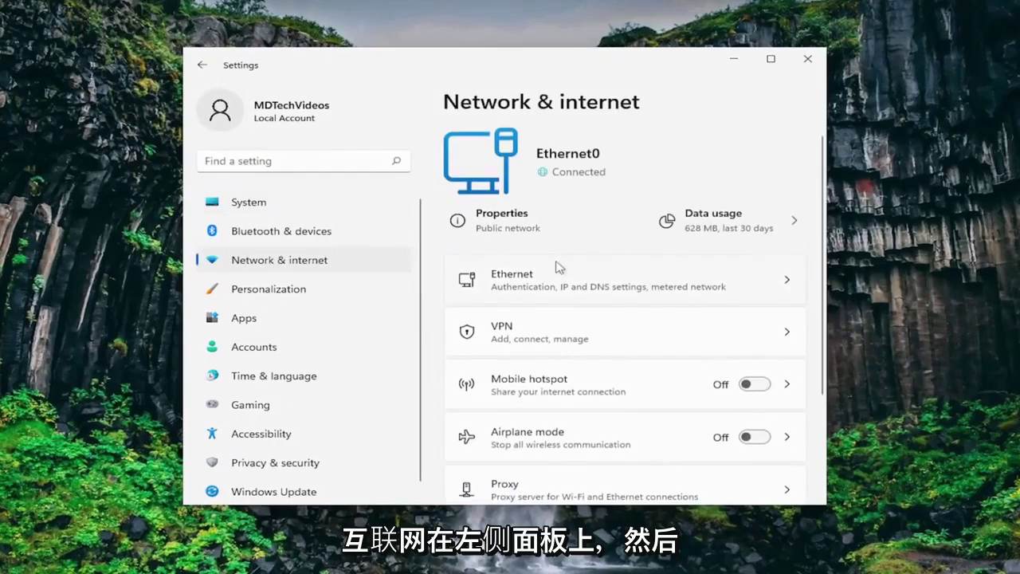
scroll(563, 262, "down", 3)
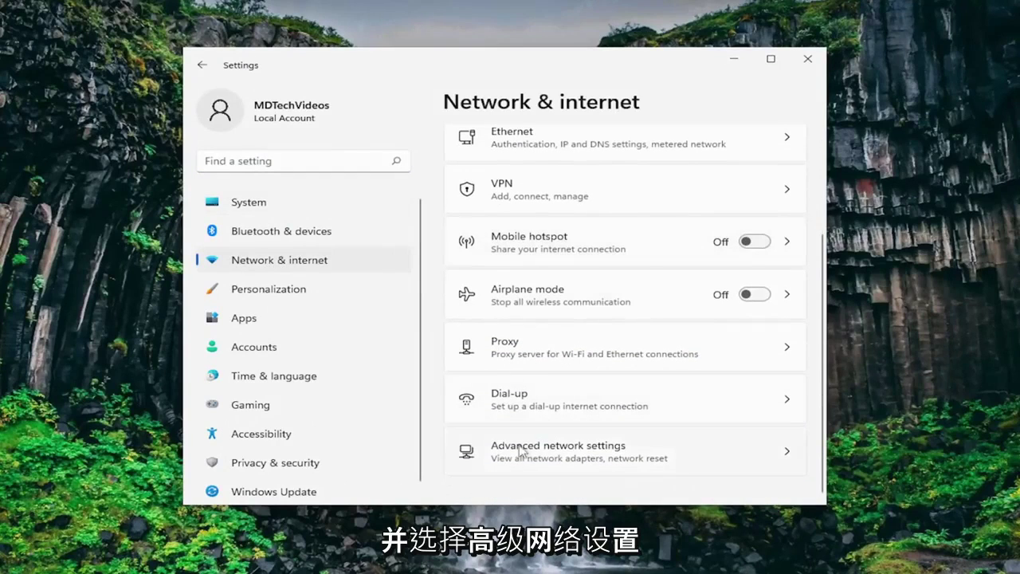
left_click(558, 453)
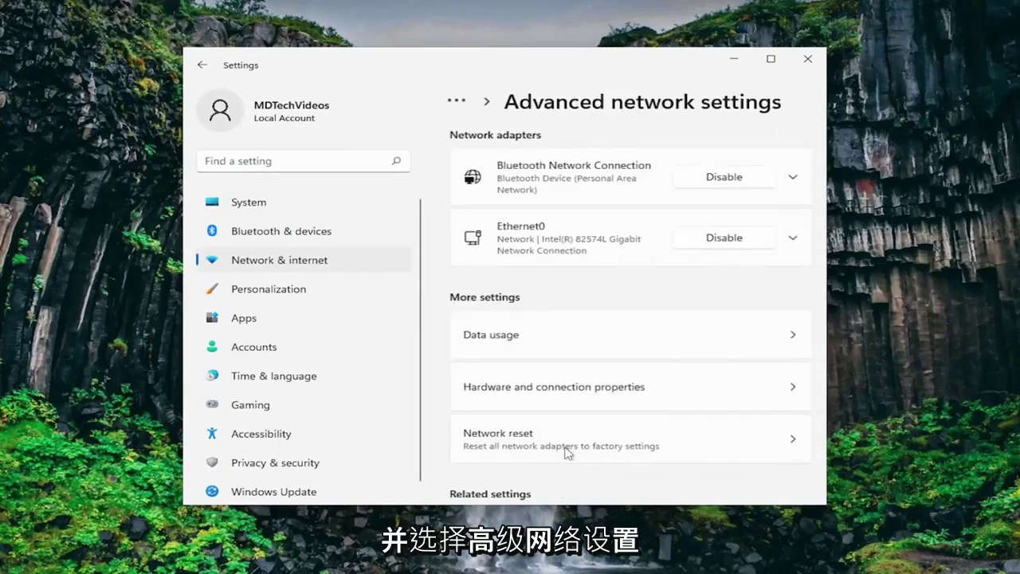
scroll(566, 334, "down", 2)
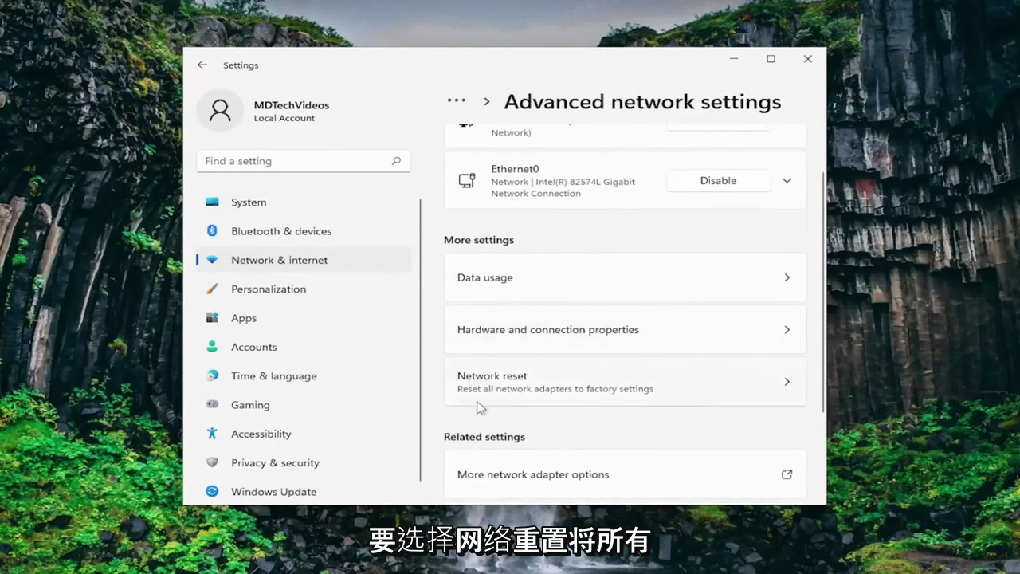
left_click(603, 394)
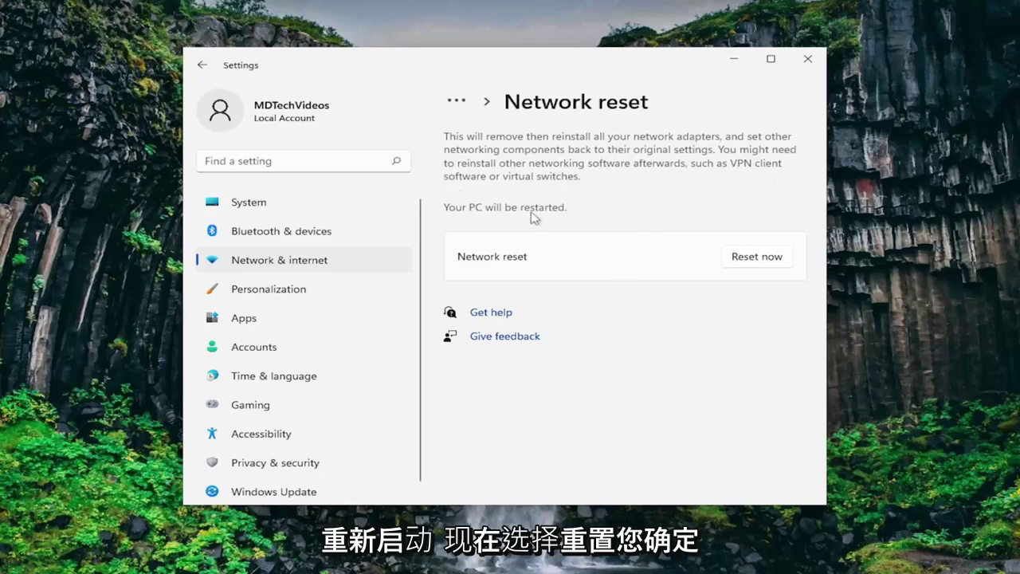
- Confirm the network reset, dismiss the sign-out notice, and close Settings
left_click(751, 264)
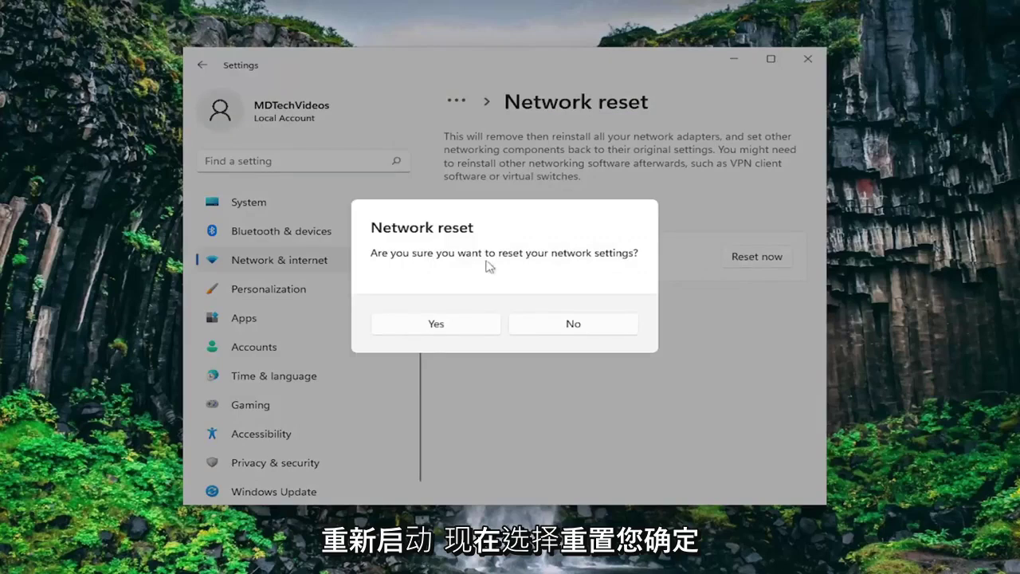
left_click(423, 327)
left_click(540, 330)
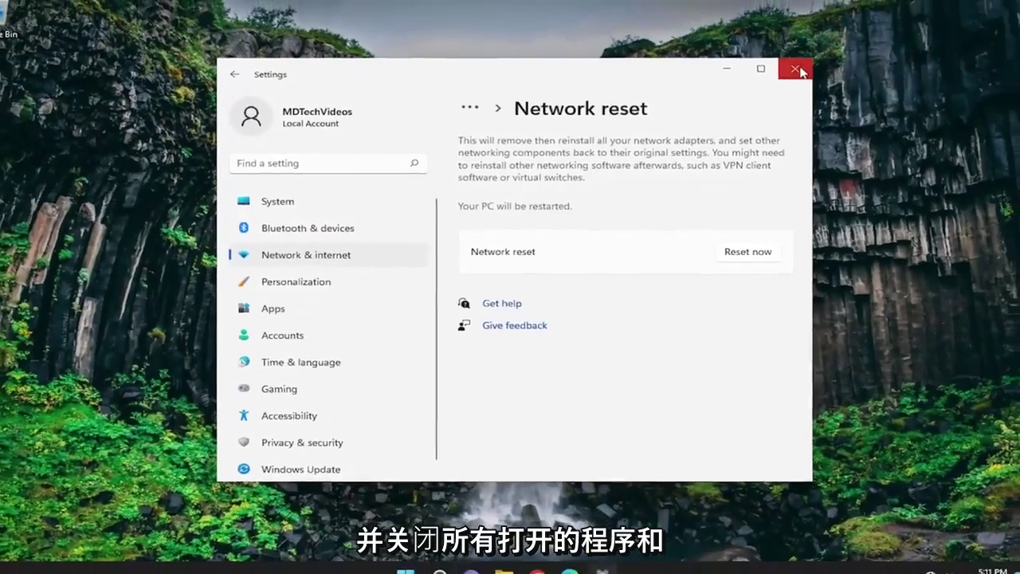
left_click(805, 63)
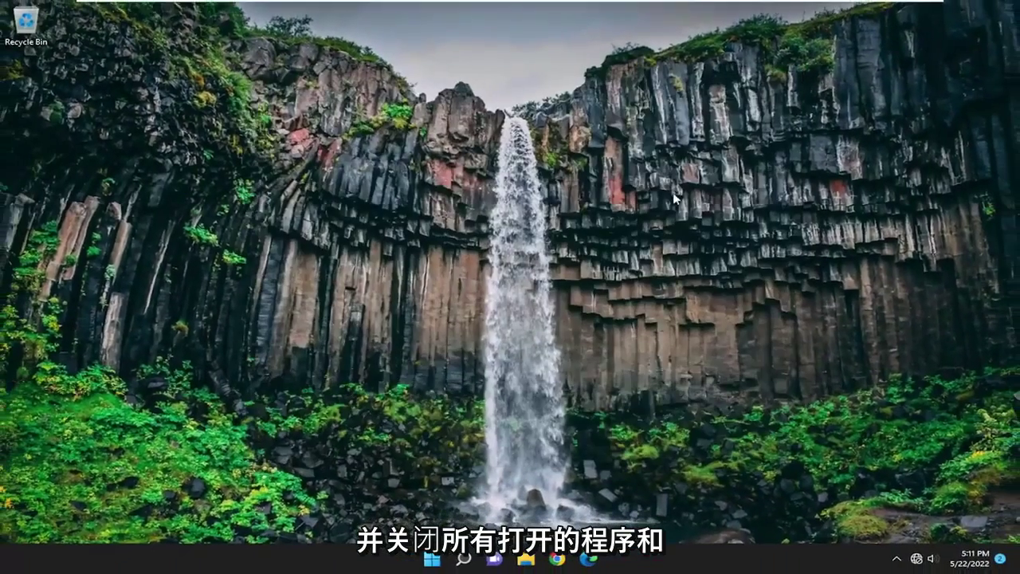
right_click(431, 561)
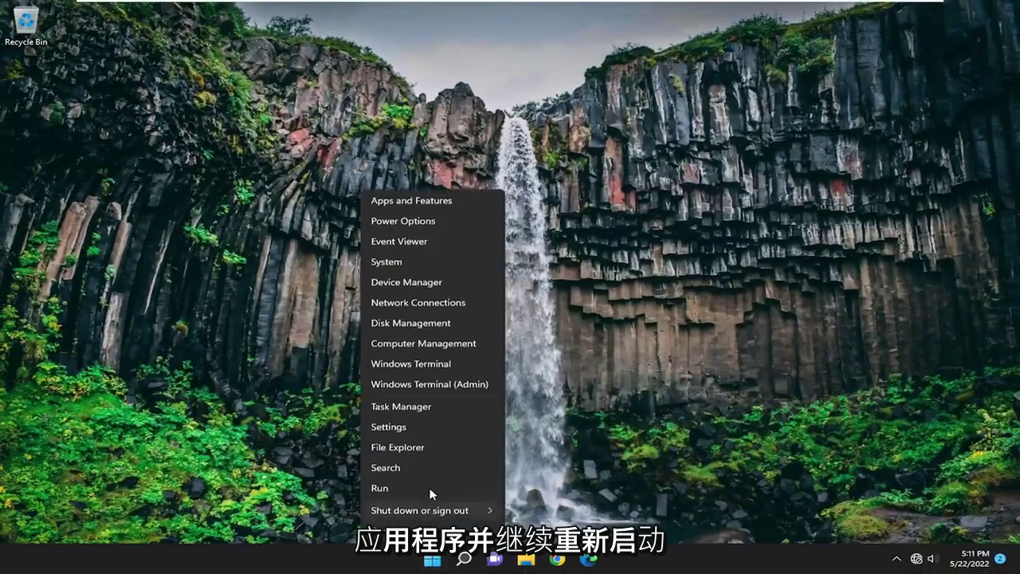